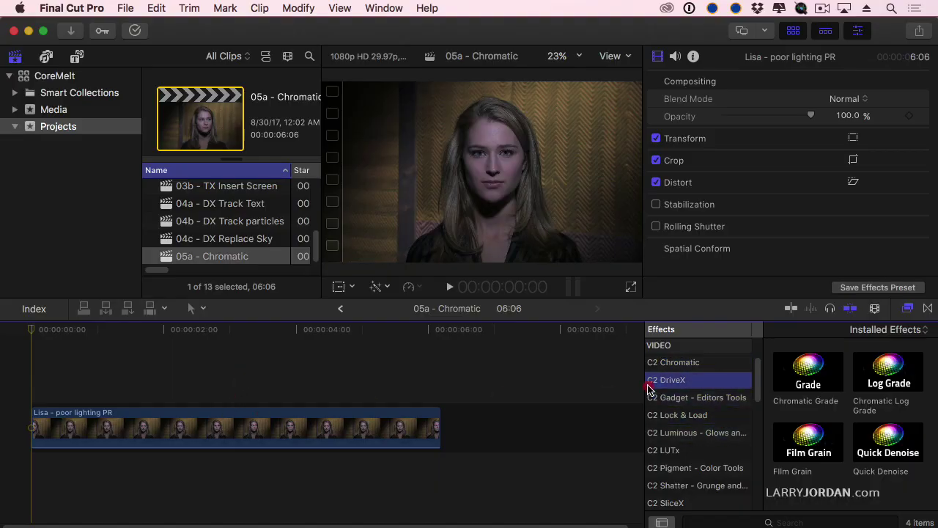
Drag the C2 Chromatic Grade effect onto the poor-lighting clip, fit the timeline, and select the clip
click(673, 362)
drag(807, 370, 394, 429)
key(shift+z)
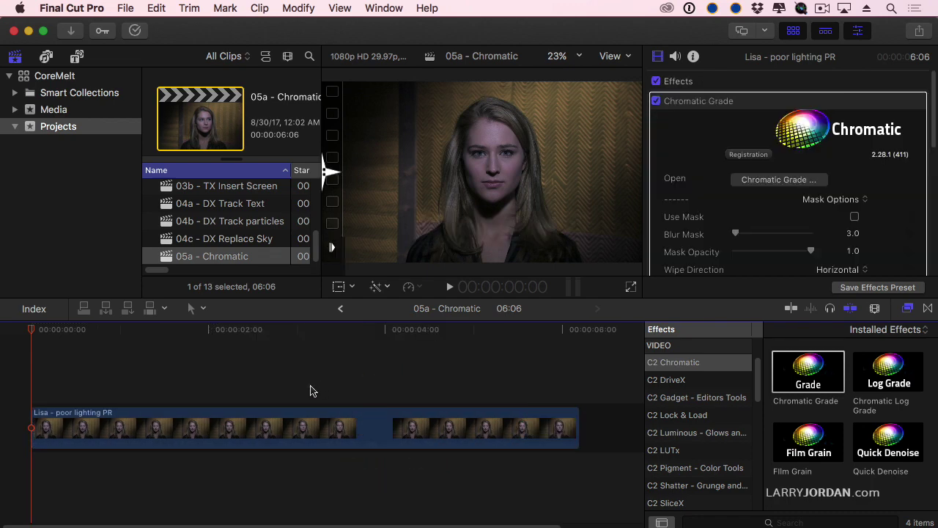
click(7, 335)
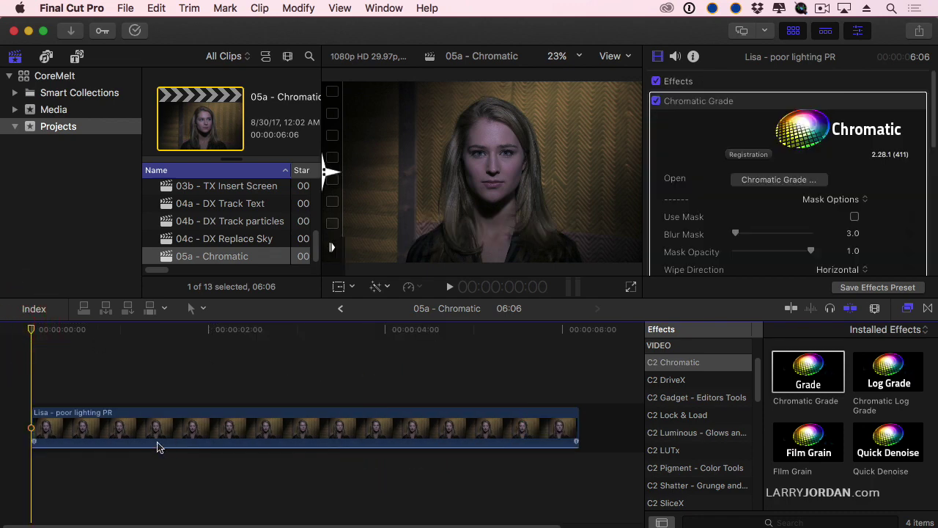
click(132, 428)
scroll(701, 125, down, 2)
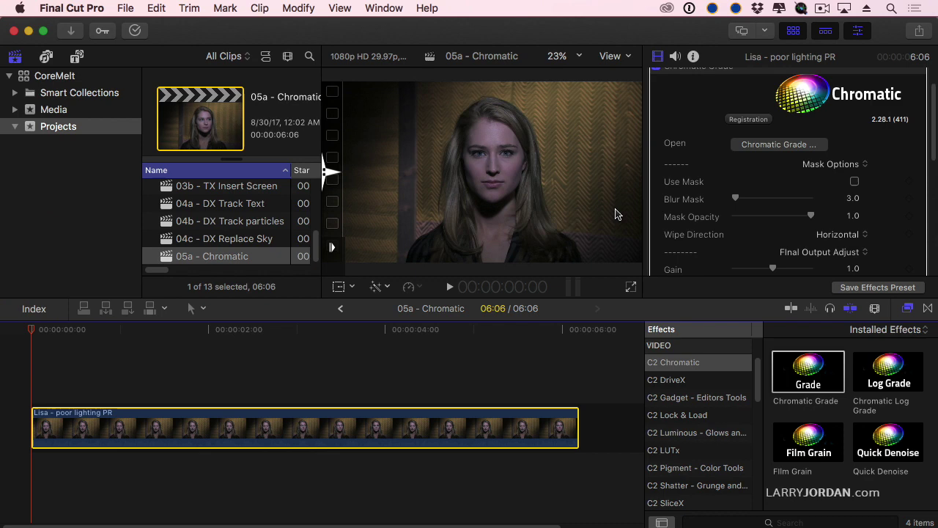
Enable Use Mask and draw an oval mask around the woman's face
click(855, 183)
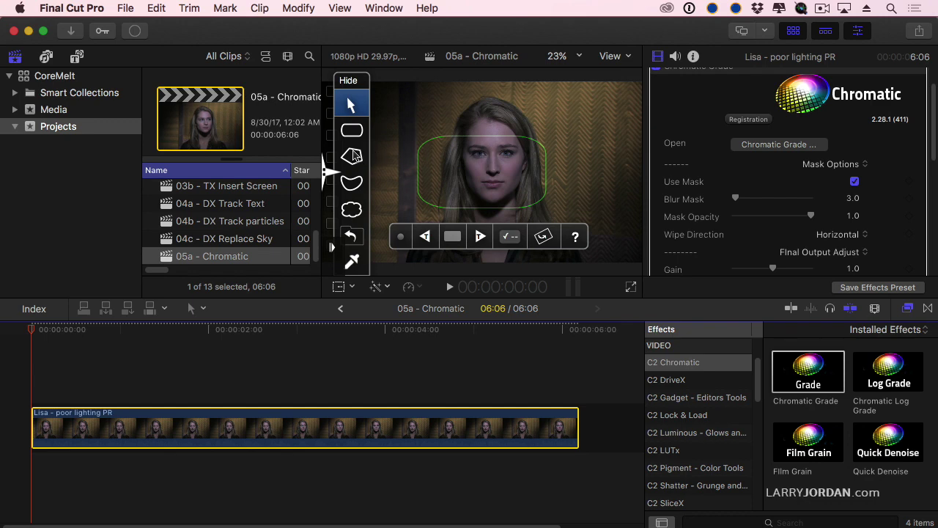
click(352, 130)
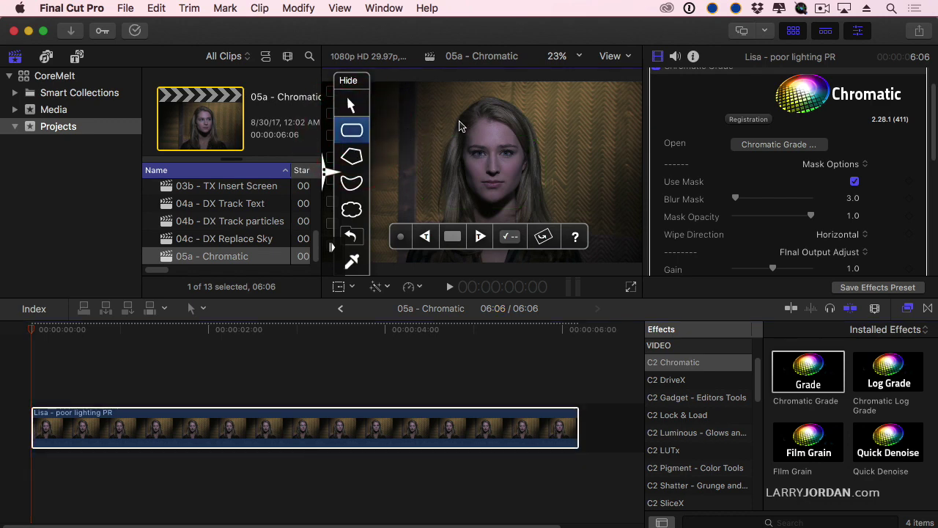
drag(459, 110, 514, 189)
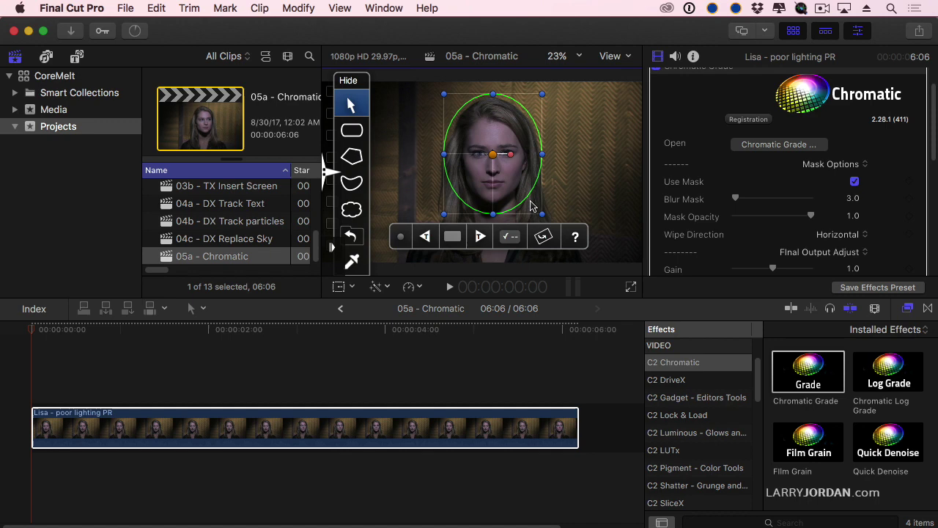
Track the oval forward through the clip's first second, then return to the start
click(481, 237)
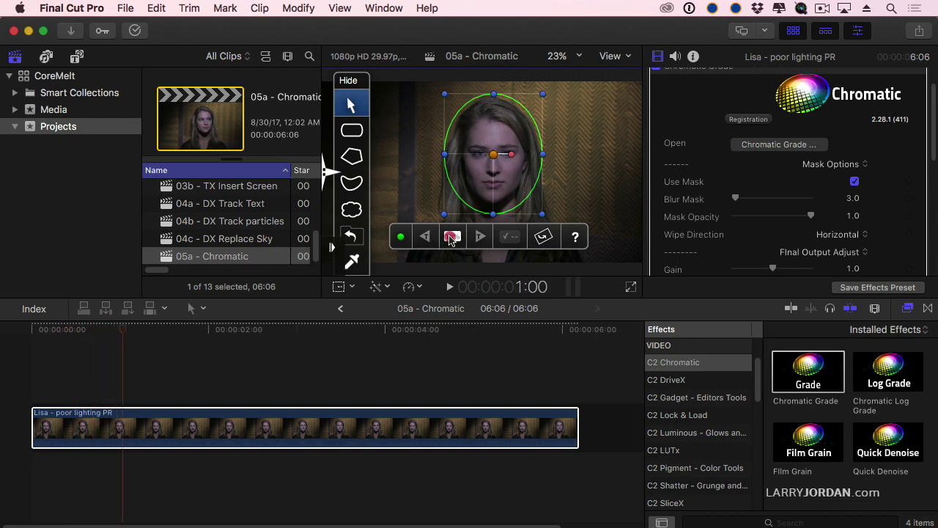
click(449, 236)
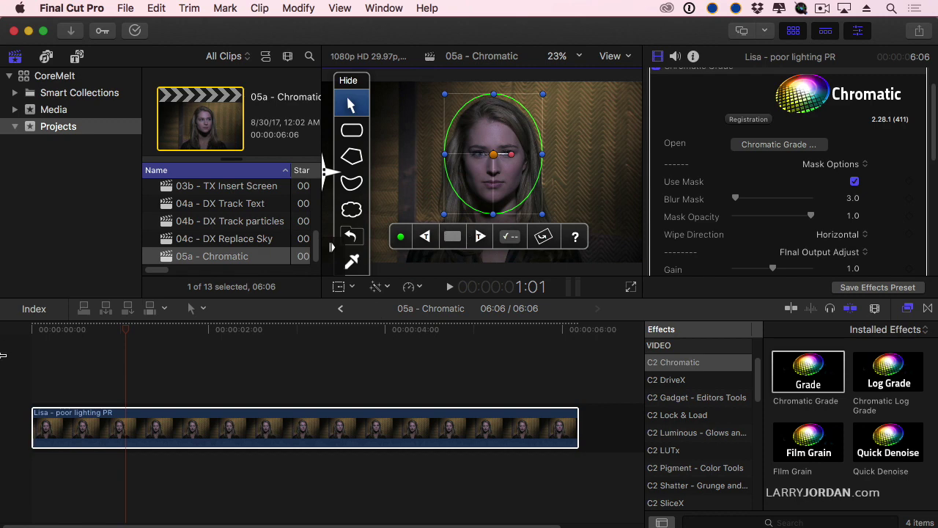
click(20, 332)
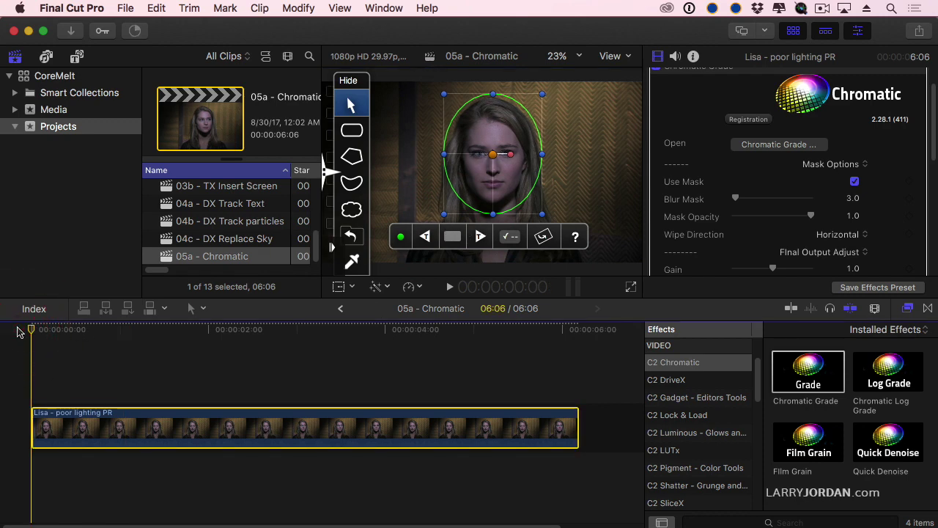
click(99, 431)
In the Chromatic Grade editor, choose Inside Shape and add a Lift Gamma Gain correction
click(778, 144)
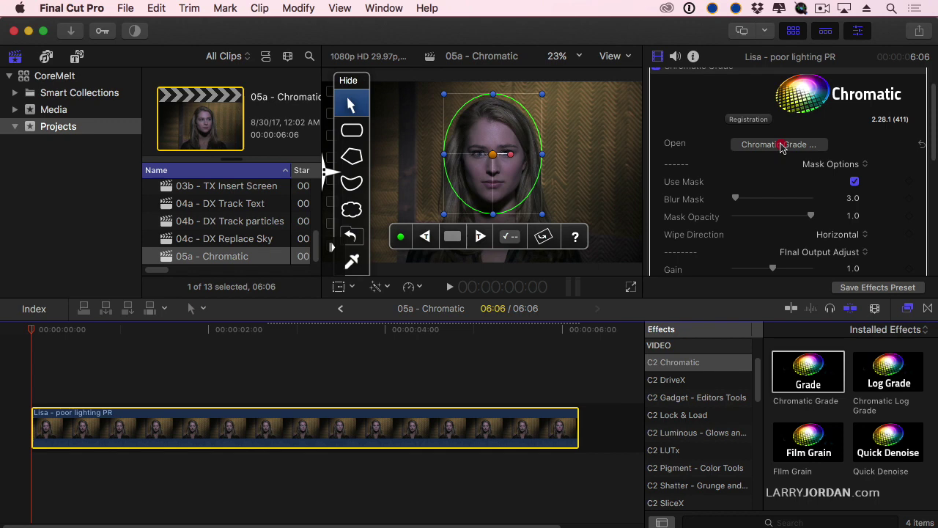
click(61, 279)
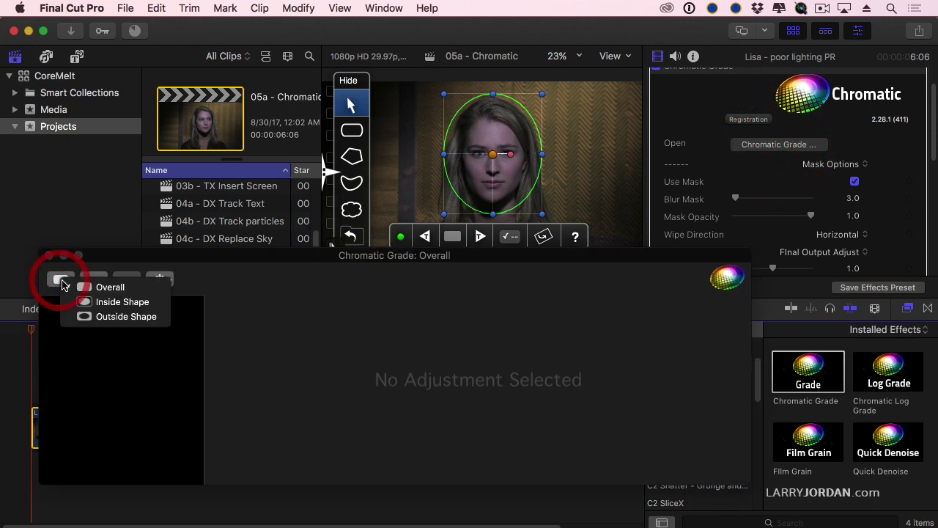
click(159, 305)
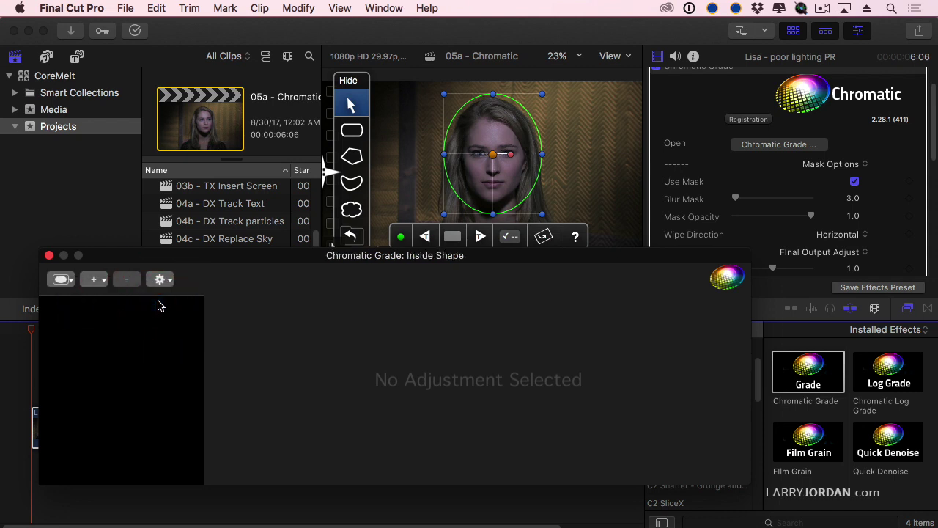
click(93, 279)
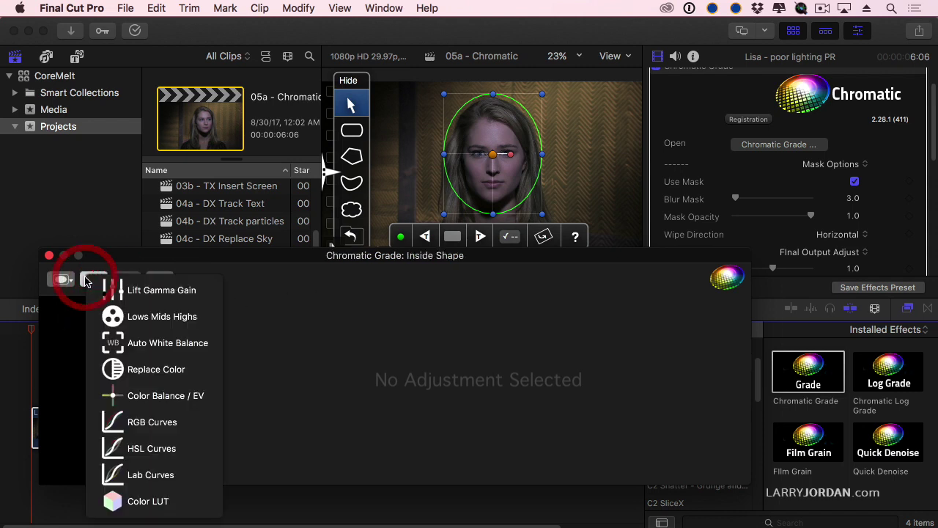
click(166, 290)
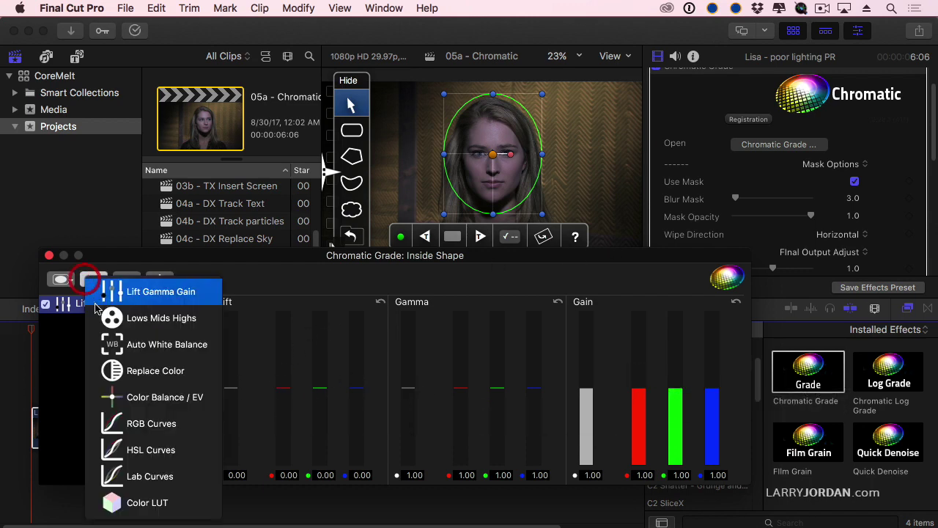
Add Lows Mids Highs, Auto White Balance, Replace Color and Color Balance / EV to the inside-shape grade
click(88, 282)
click(102, 320)
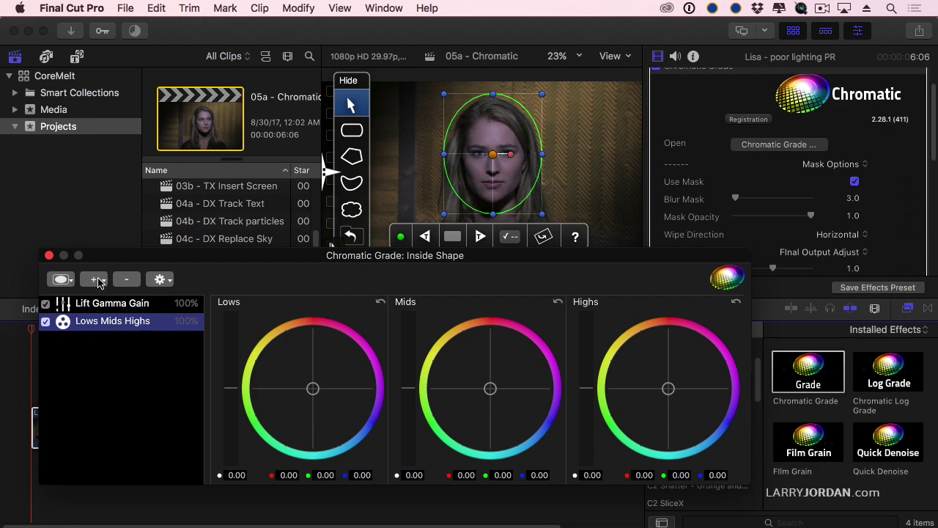
click(86, 283)
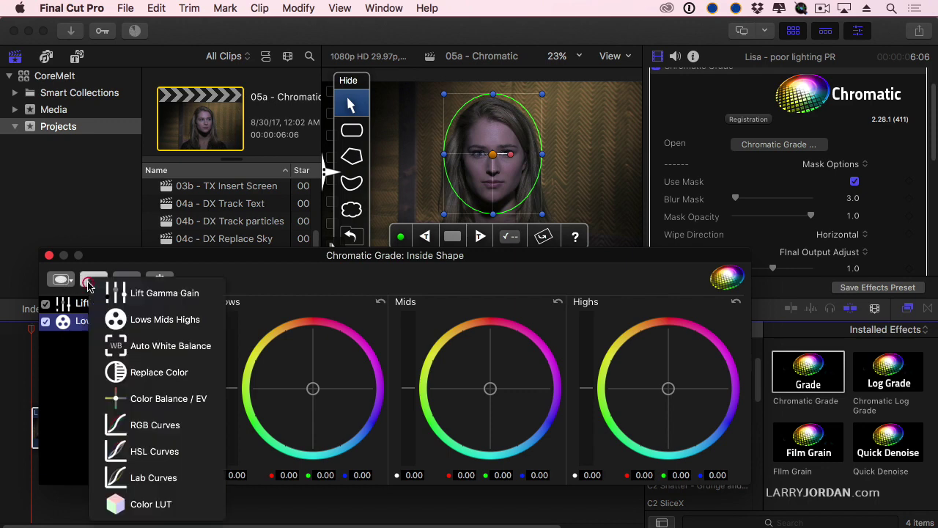
click(120, 350)
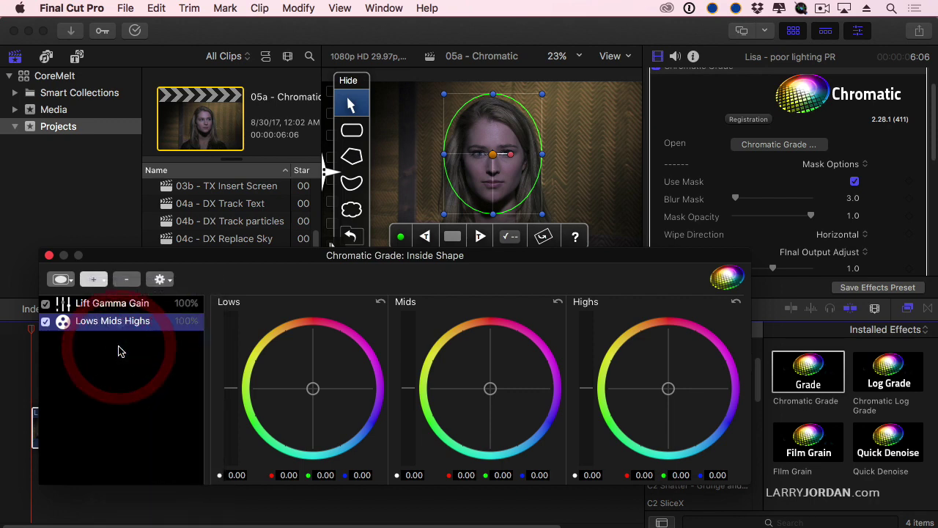
click(93, 279)
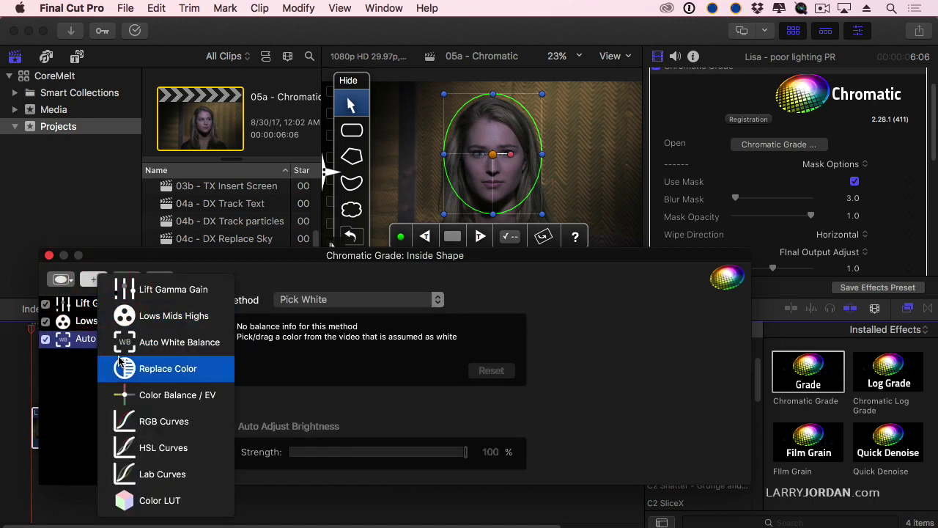
click(122, 367)
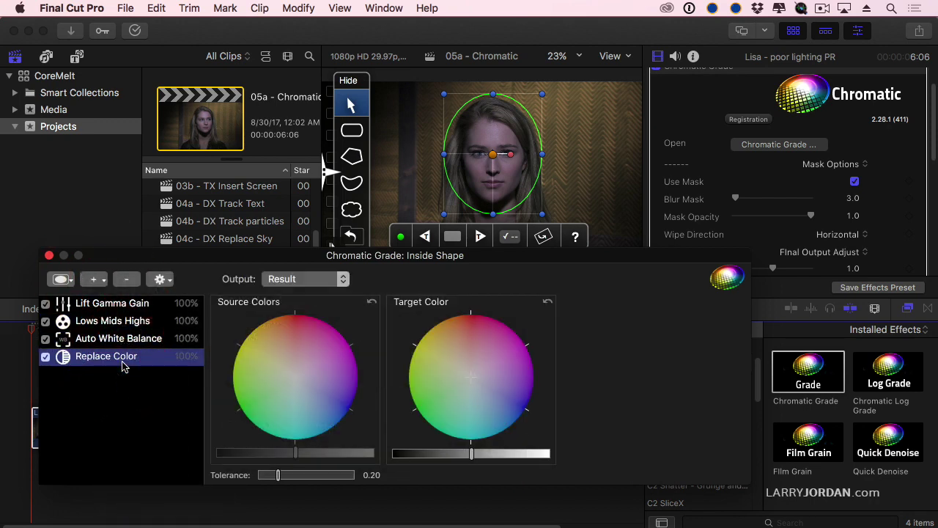
click(103, 287)
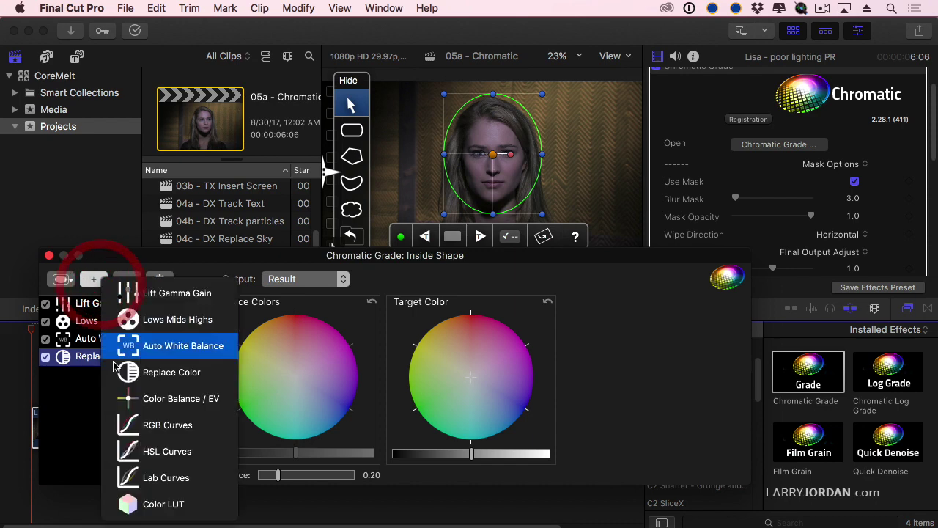
click(132, 400)
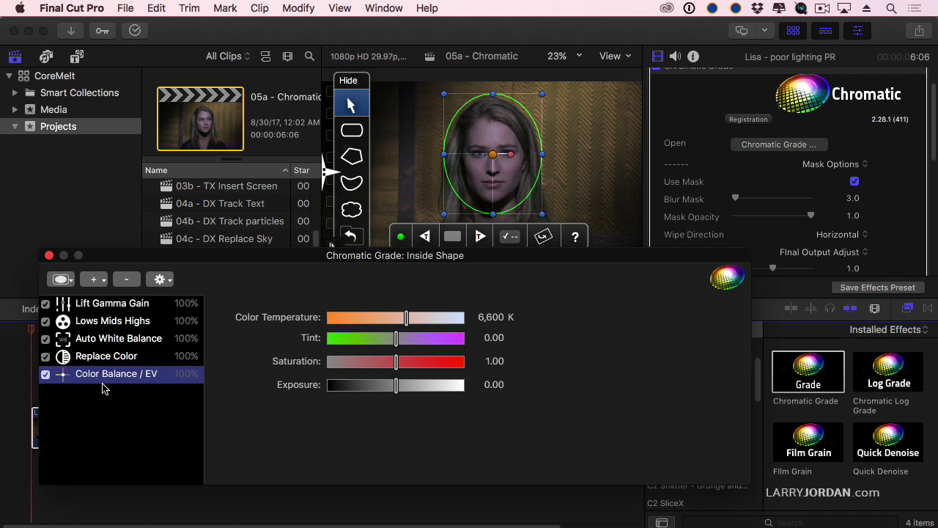
Disable Replace Color, Auto White Balance, Color Balance / EV and Lift Gamma Gain; lower Lows to -0.03
click(45, 357)
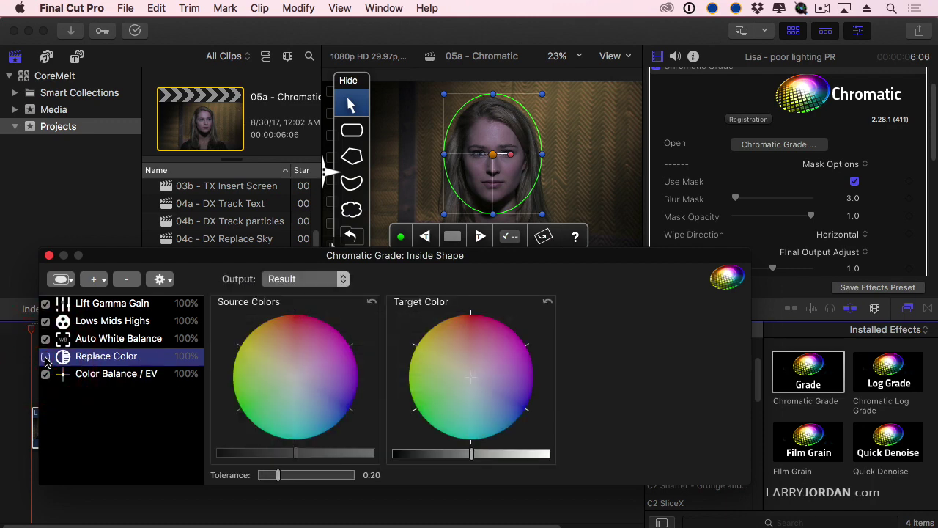
click(45, 341)
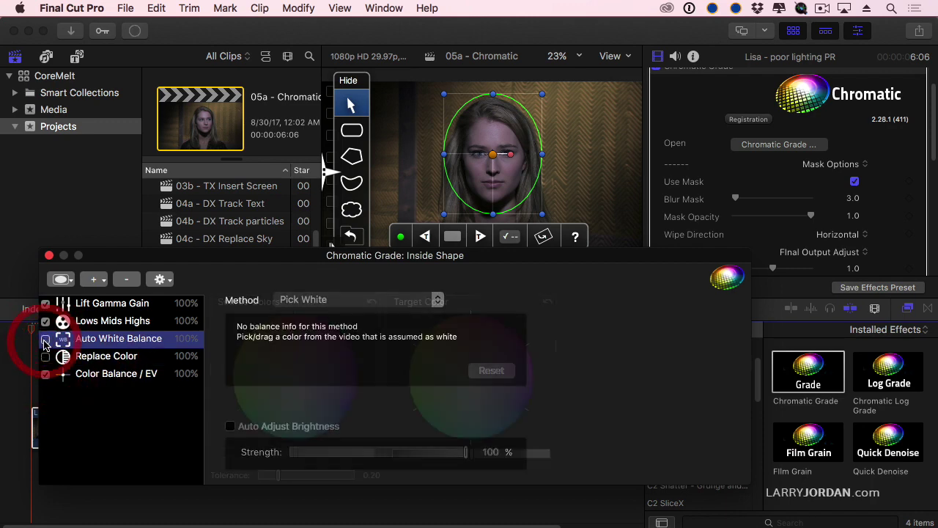
click(93, 279)
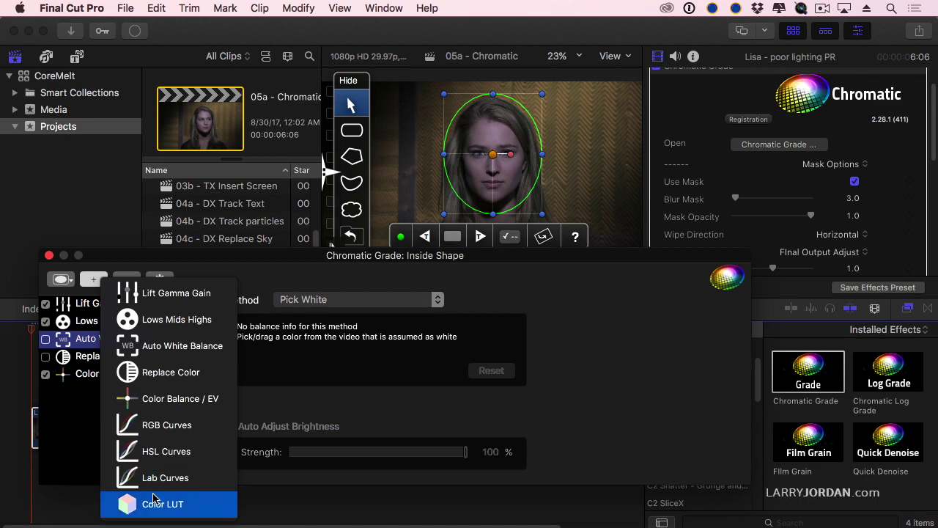
click(64, 464)
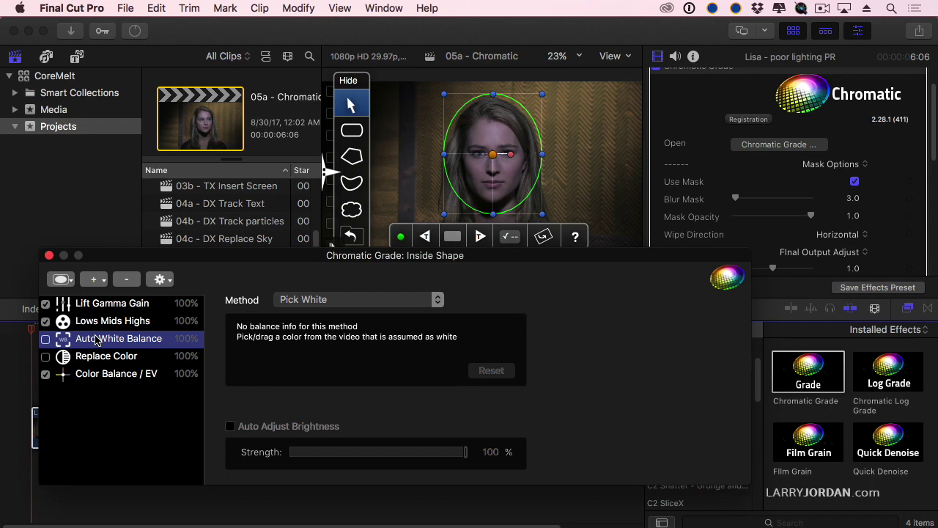
click(47, 375)
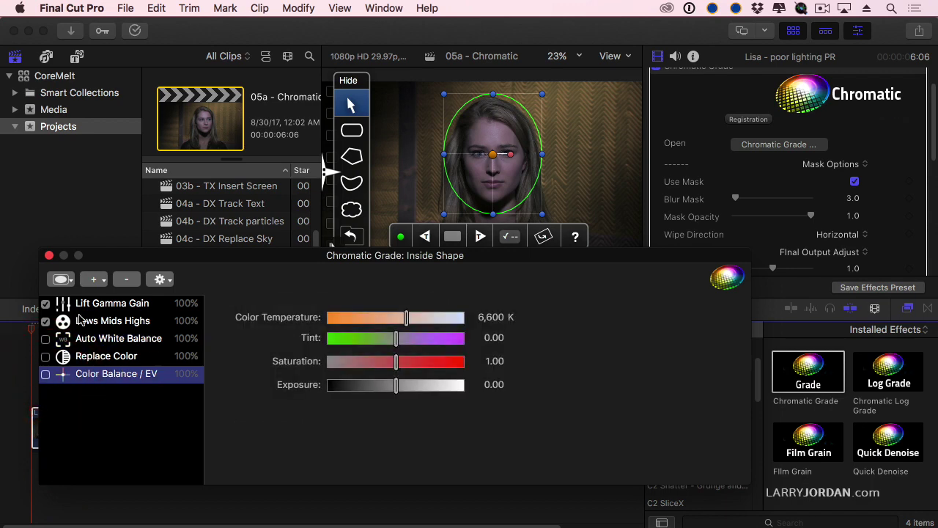
click(46, 304)
click(125, 323)
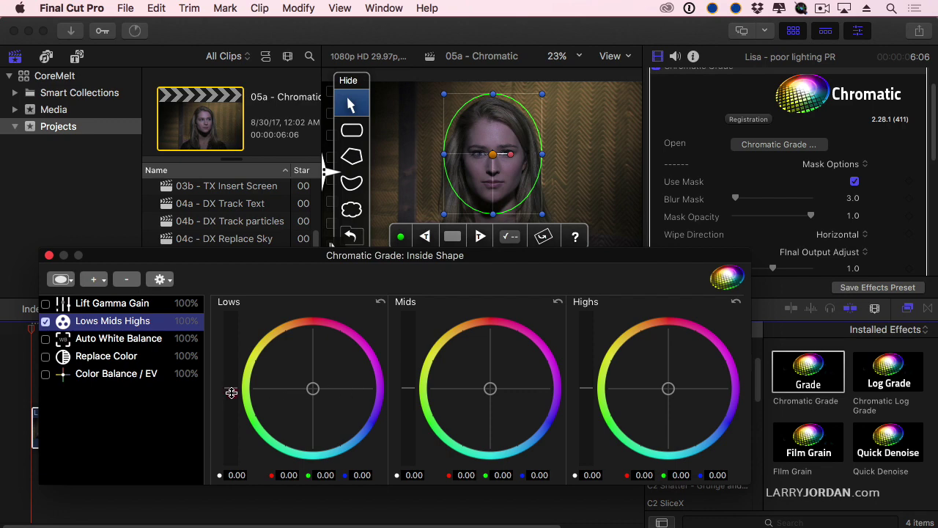
drag(231, 393, 231, 396)
Hide the libraries browser and show the video scopes, moving the grade window aside
click(114, 179)
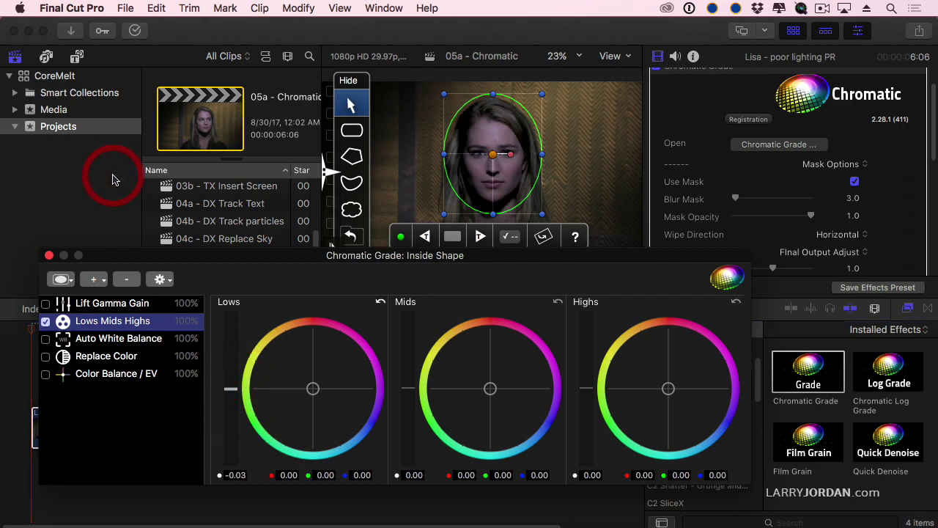
key(ctrl+super+1)
key(super+7)
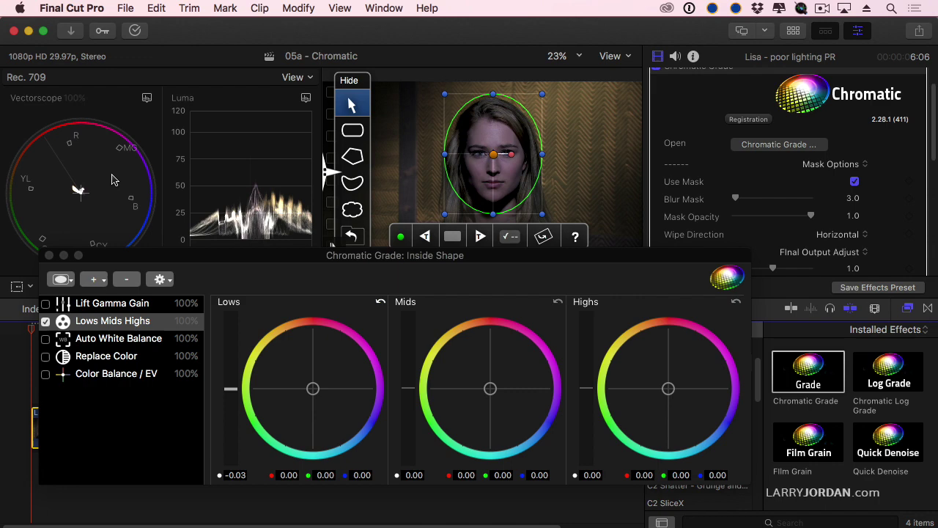
drag(220, 261, 211, 287)
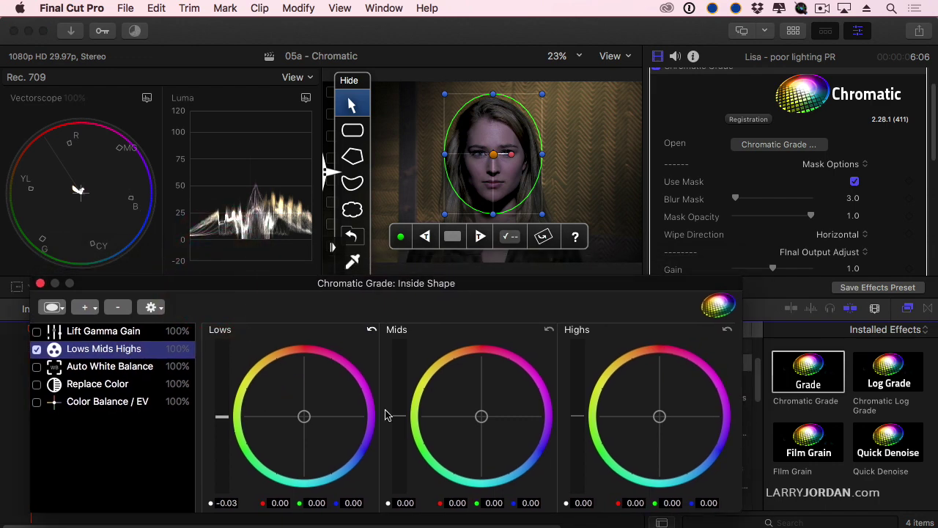
Raise Mids to 0.18 and Highs to 0.36, and tint both toward warm orange
drag(398, 416, 400, 346)
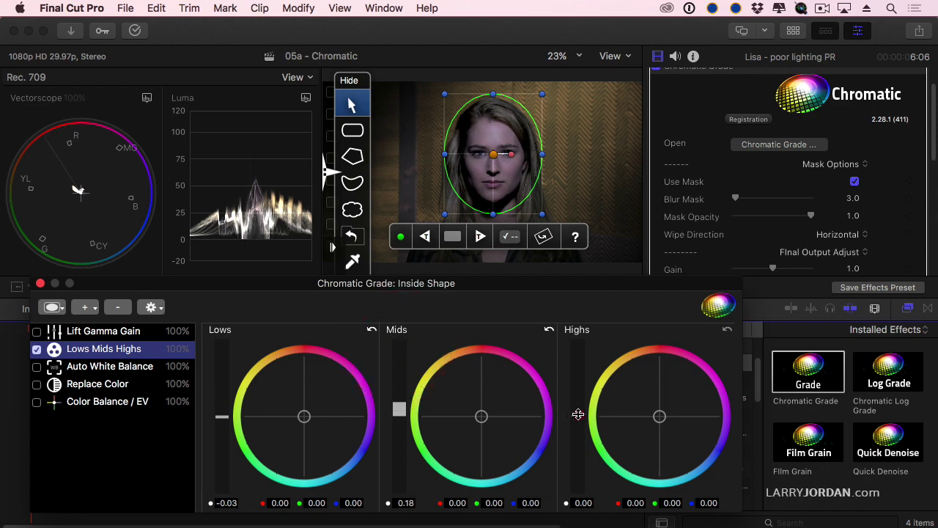
drag(578, 414, 576, 279)
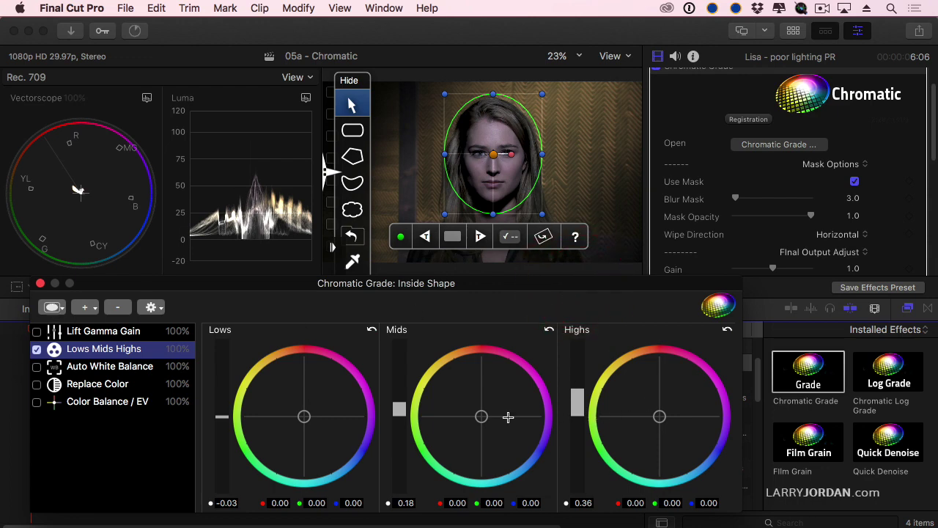
drag(481, 417, 433, 360)
drag(660, 416, 593, 362)
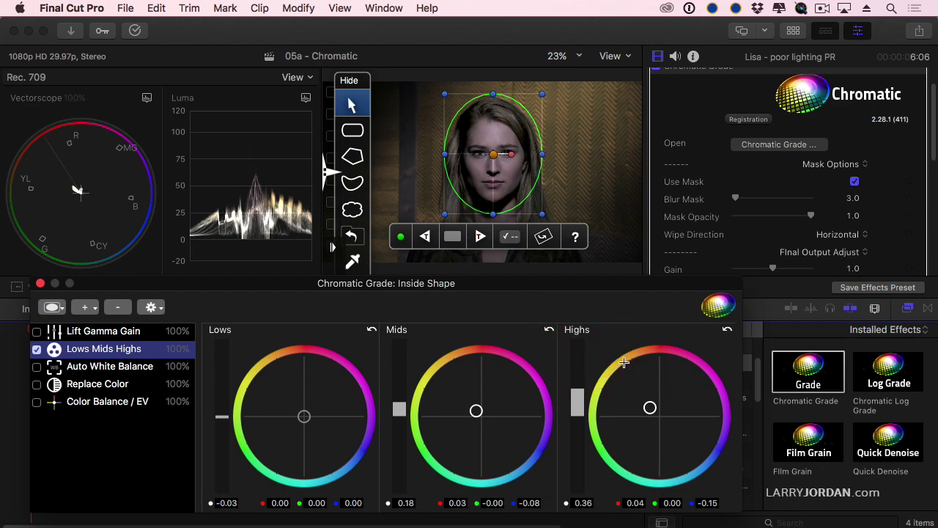
drag(650, 408, 656, 373)
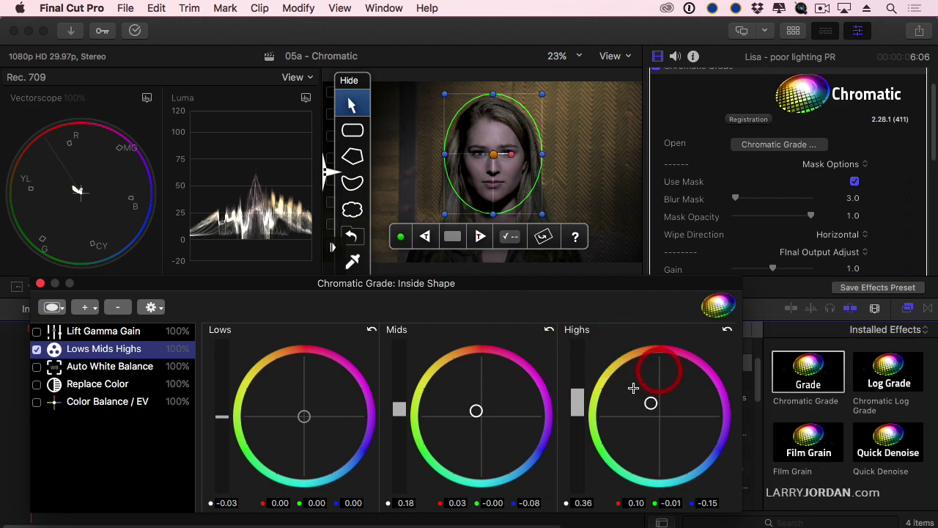
drag(475, 408, 437, 339)
mouse_move(303, 415)
mouse_down()
mouse_move(278, 436)
mouse_move(299, 413)
mouse_move(342, 433)
mouse_move(373, 398)
mouse_move(295, 415)
mouse_move(305, 416)
mouse_up()
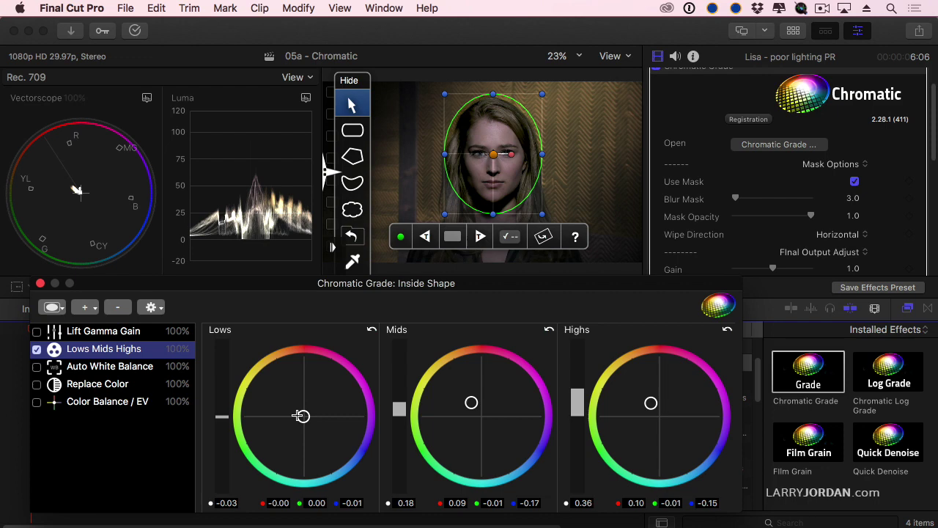
Switch to Outside Shape, add Color Balance / EV, and set Exposure -0.57 and Saturation 0.68
click(52, 308)
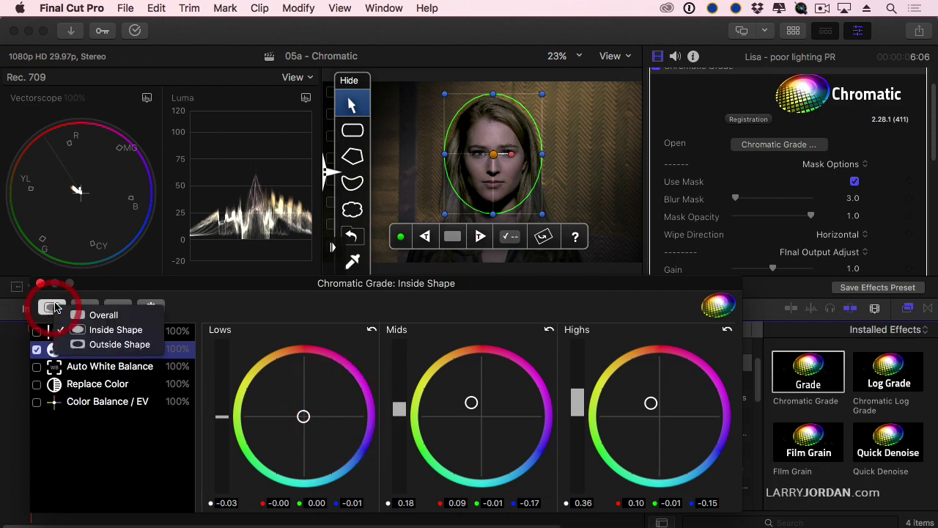
click(71, 348)
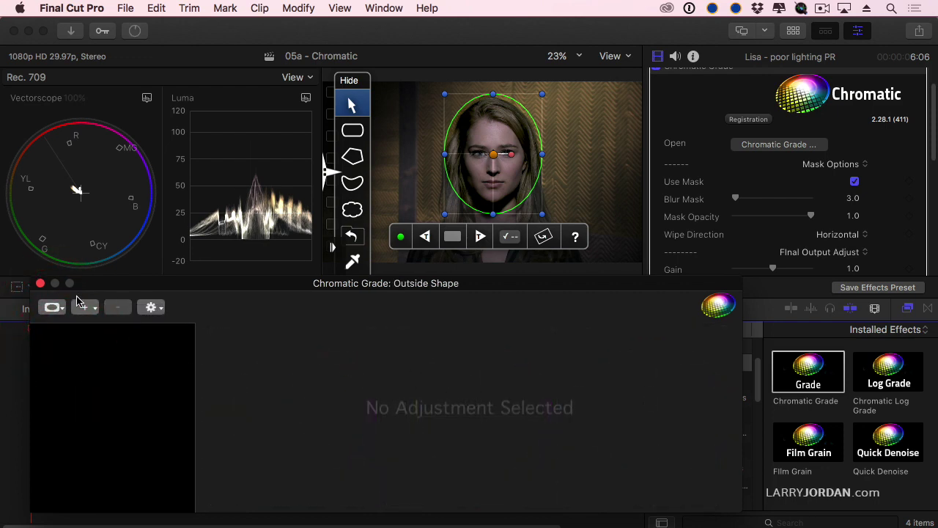
click(85, 309)
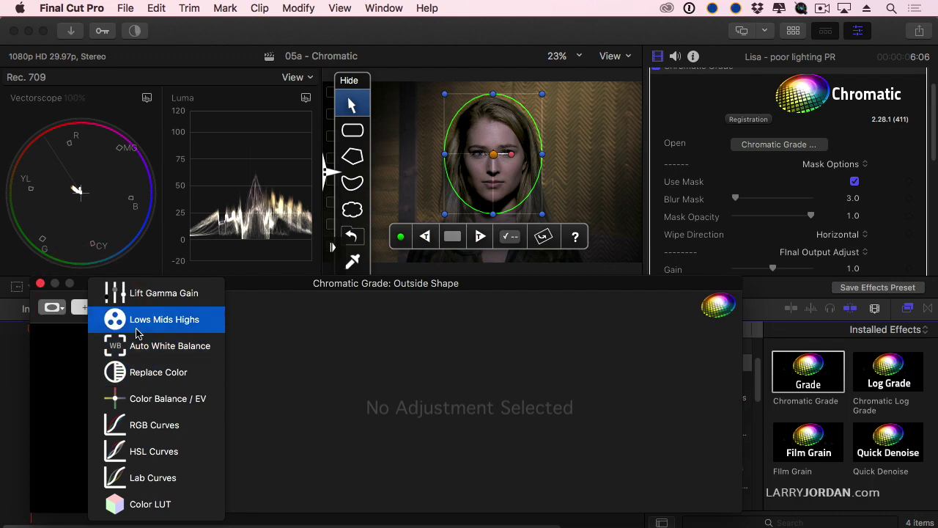
click(169, 396)
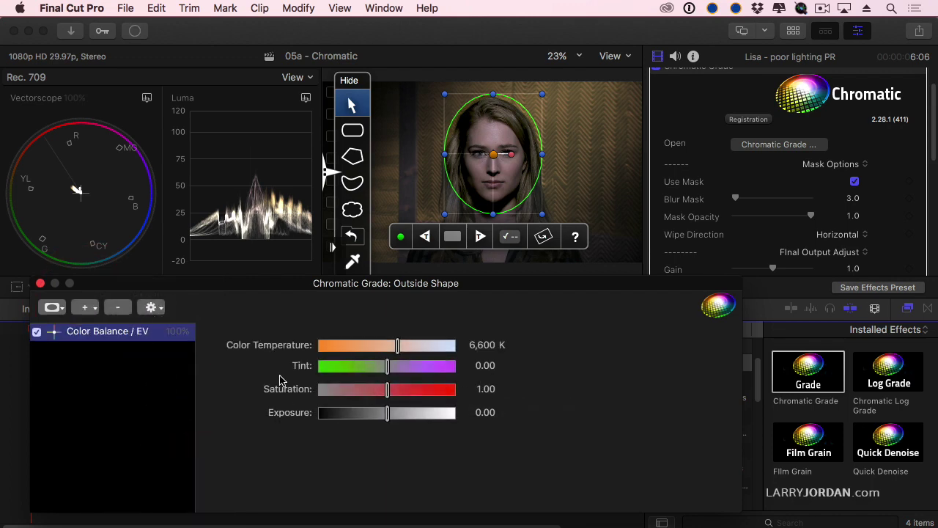
drag(388, 413, 363, 391)
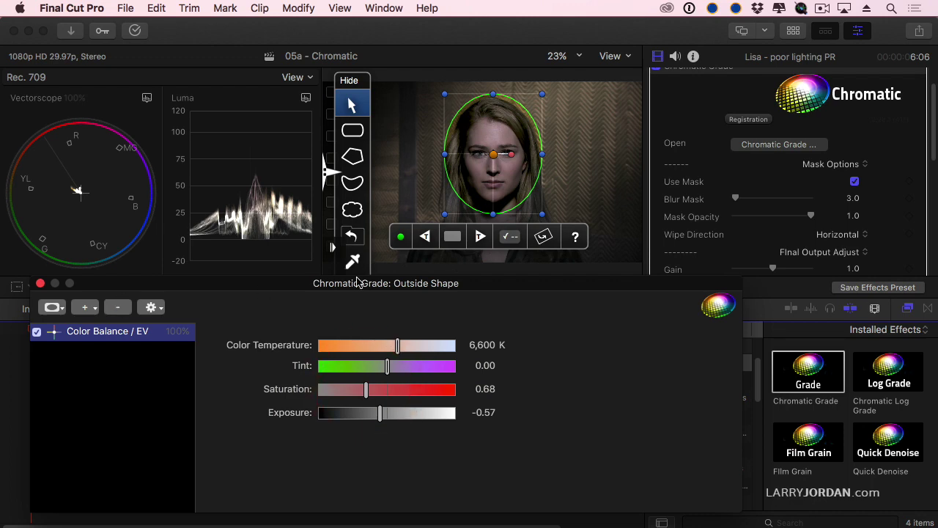
Close the grade editor, open the timeline index, and play the clip to review the grade
click(40, 283)
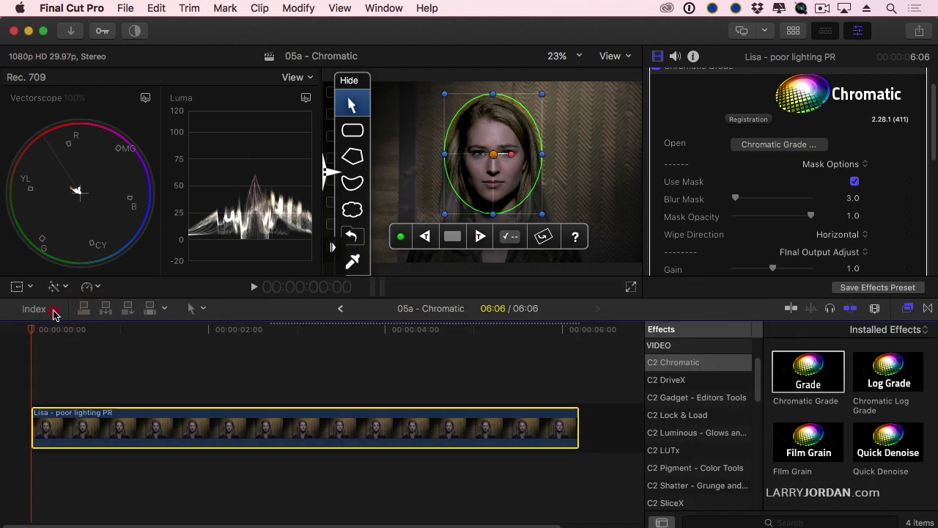
click(36, 308)
click(236, 330)
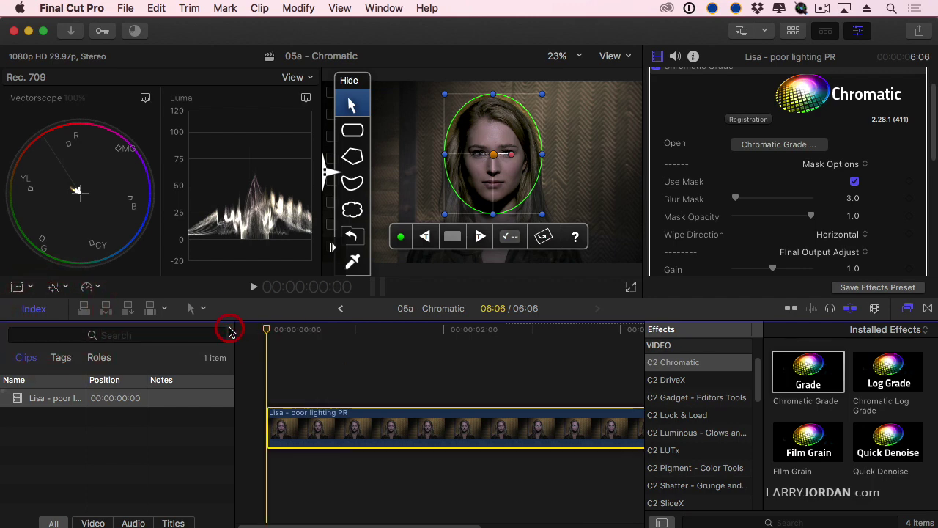
key(space)
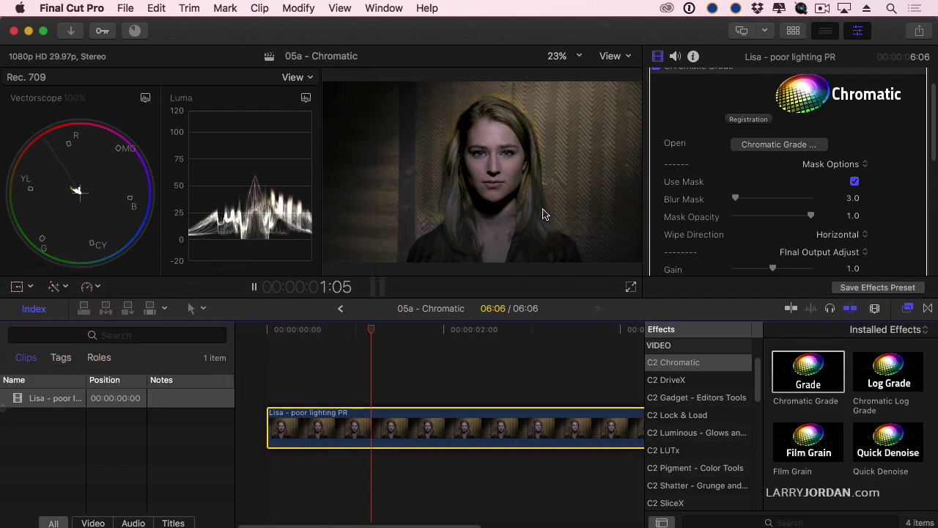
key(space)
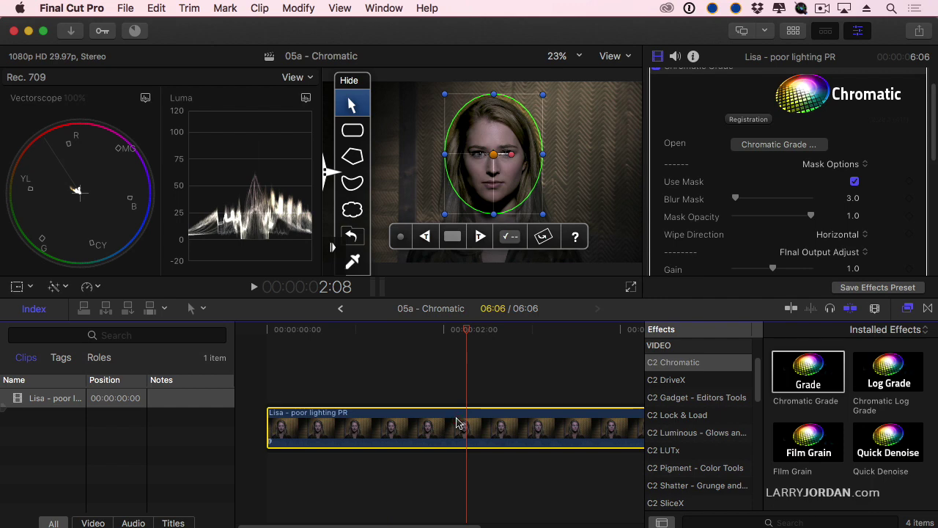
Reopen Chromatic Grade on Inside Shape, raise Highs to 0.76 and Mids to 0.25, then play back
click(459, 427)
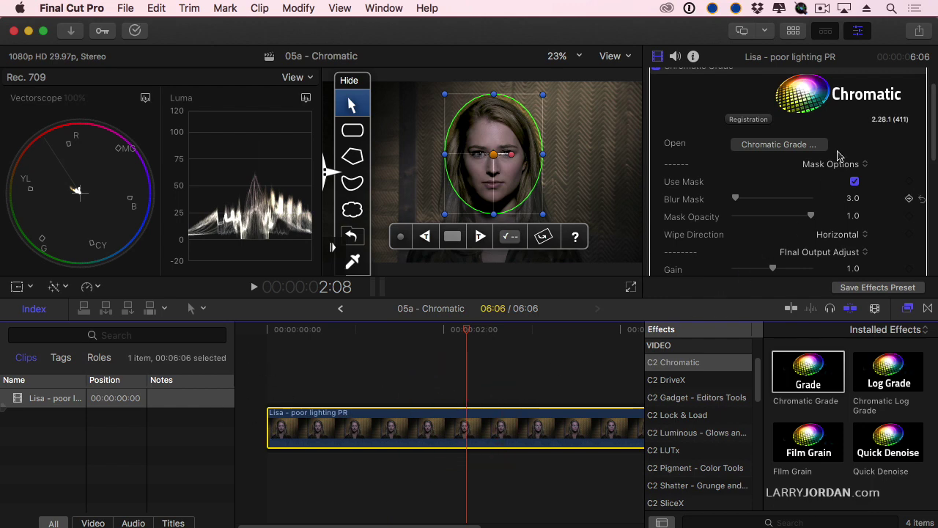
click(806, 145)
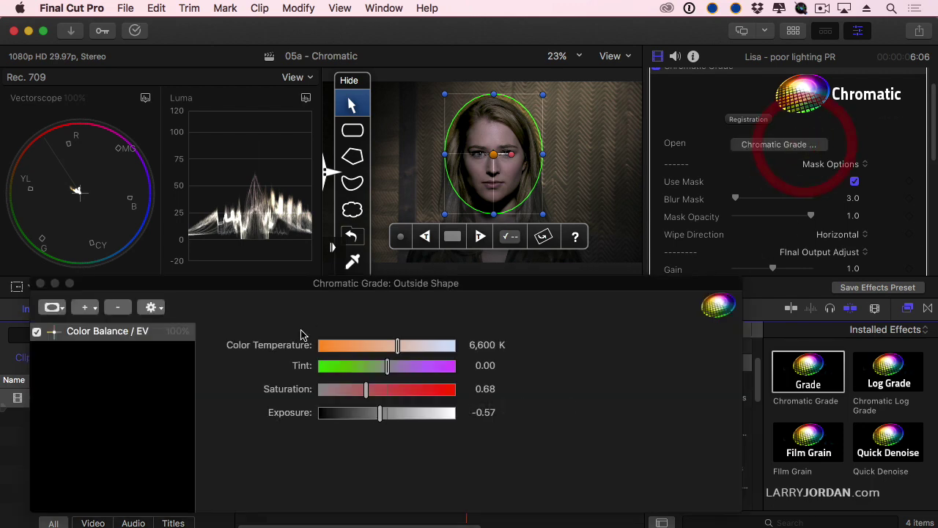
click(52, 307)
click(122, 329)
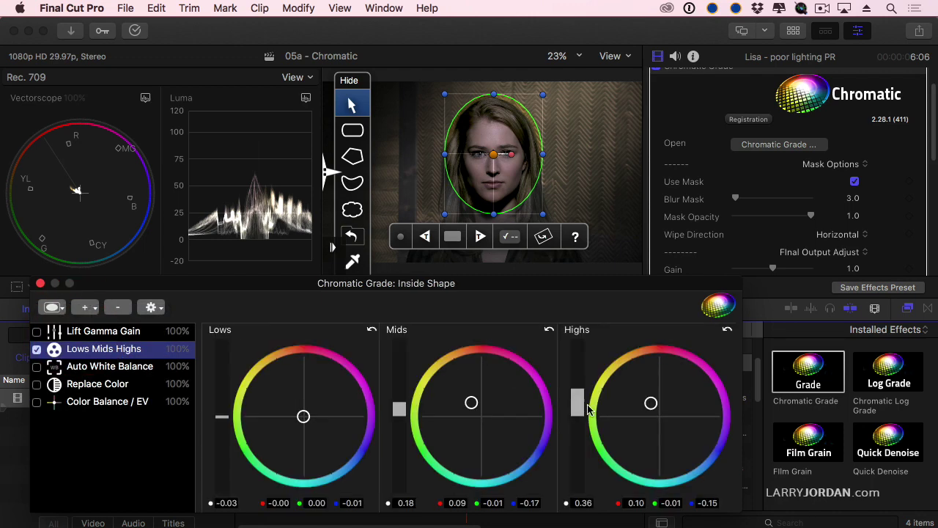
drag(579, 338, 578, 241)
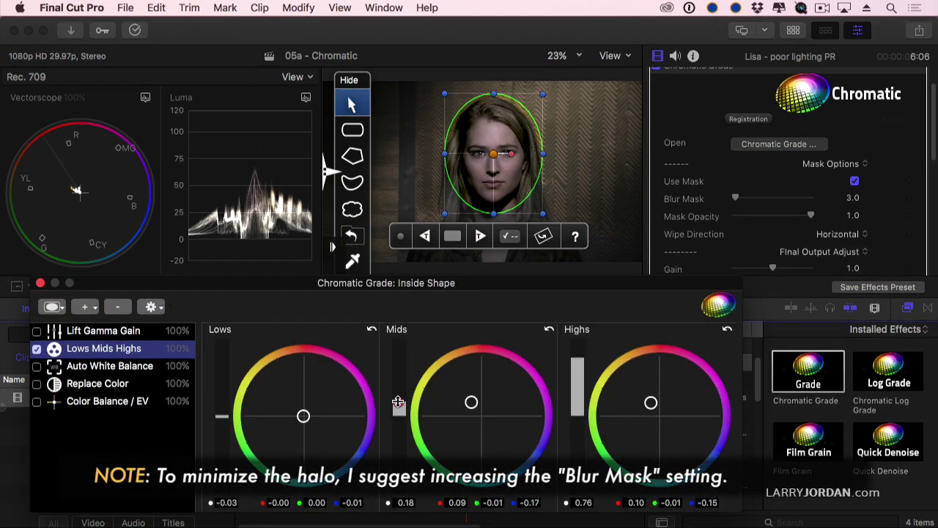
drag(399, 408, 399, 378)
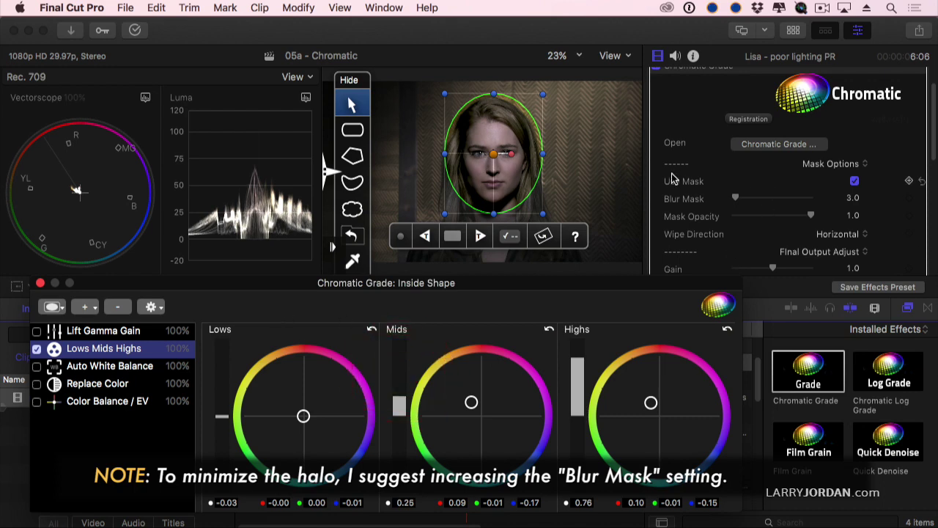
key(space)
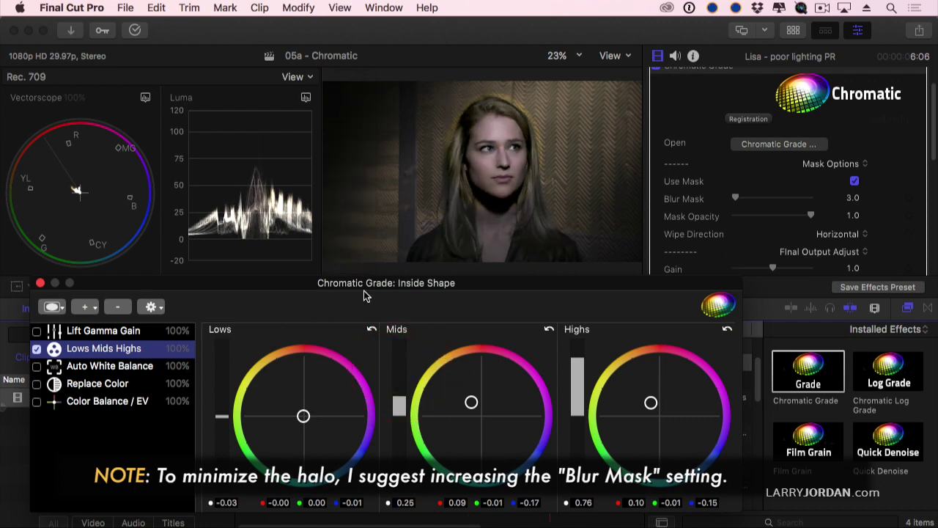
key(space)
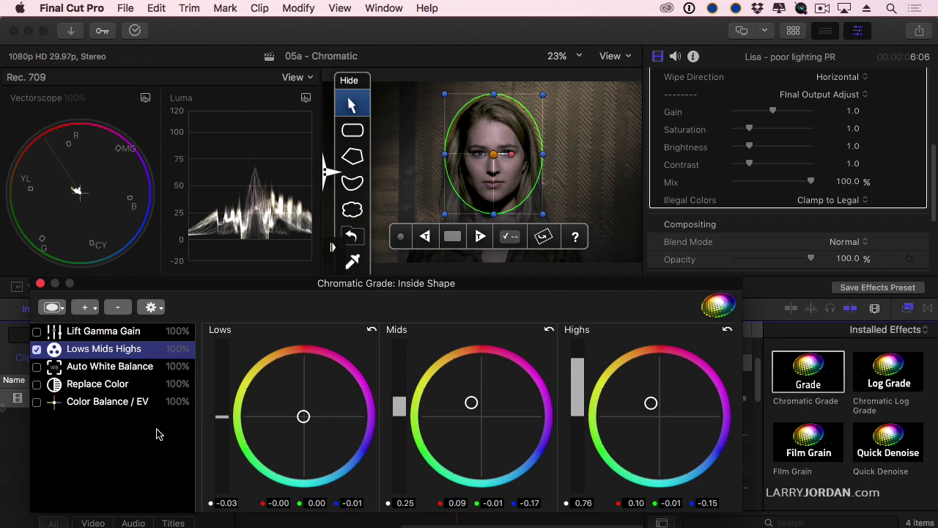
Close the Chromatic Grade editor and timeline index, and drag the playhead back to 00:00:00:00
click(41, 283)
click(33, 308)
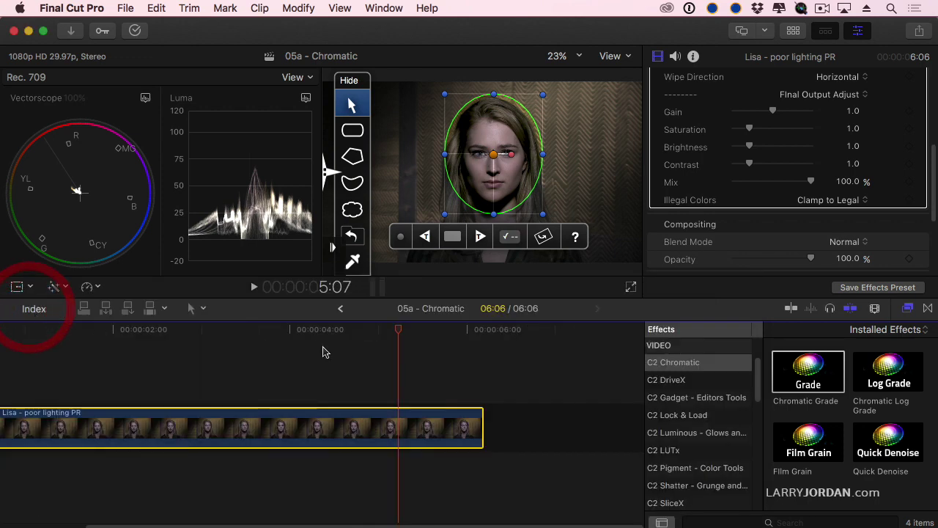
click(255, 335)
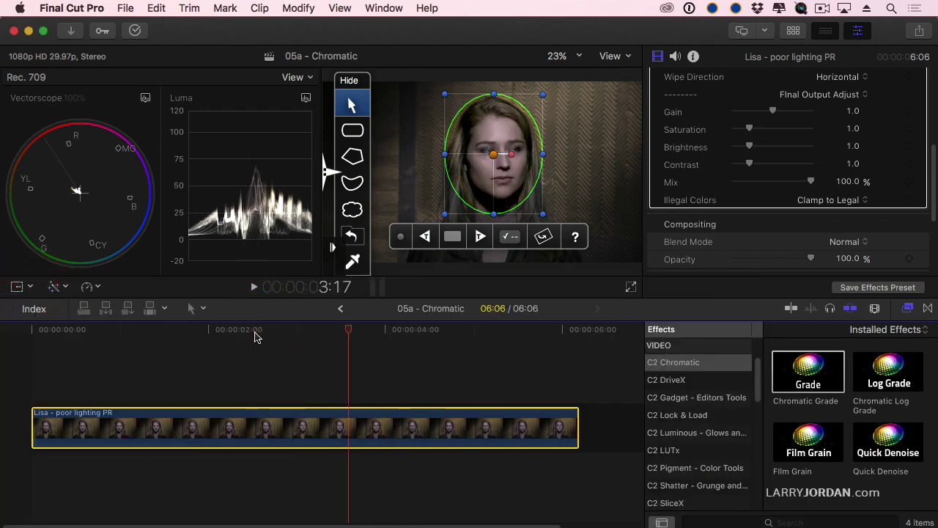
drag(110, 336, 29, 332)
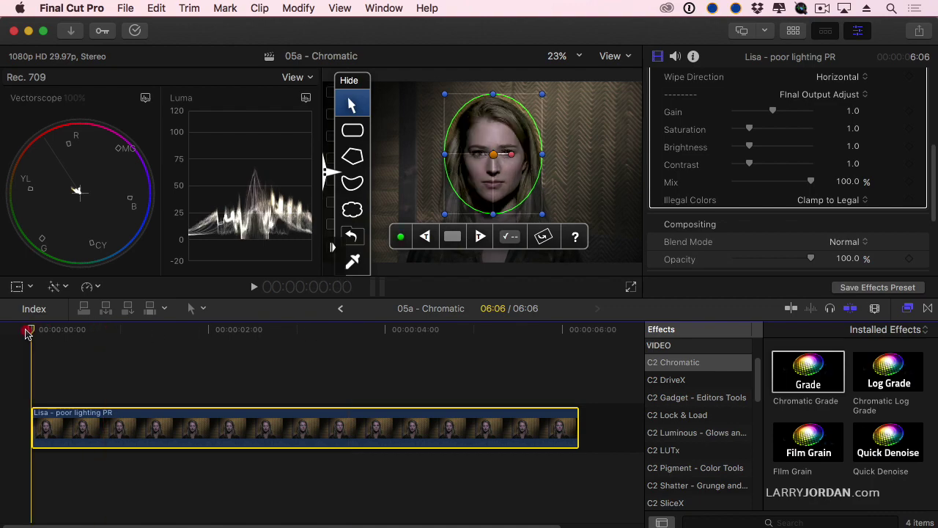